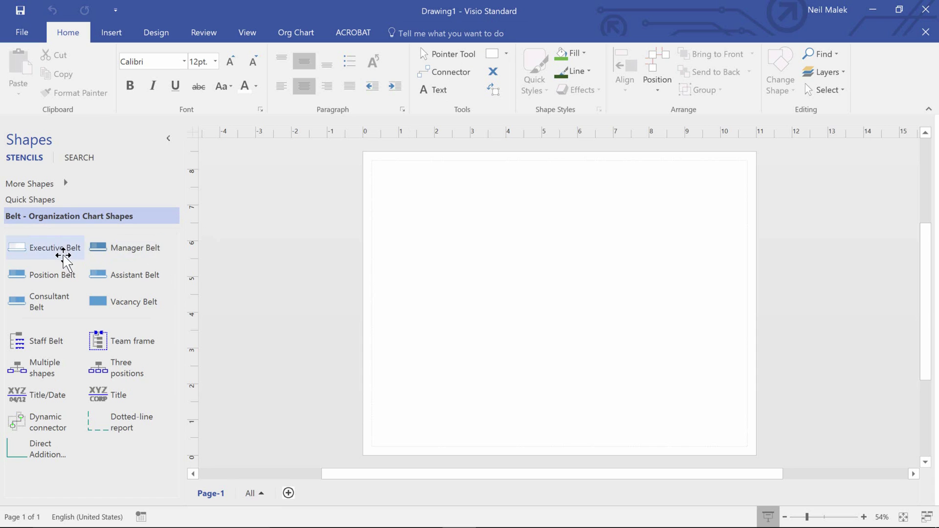
Place an Executive Belt shape, add three positions under it, then three under each position.
{"action": "left_click_drag", "start_coordinate": [62, 250], "coordinate": [538, 181]}
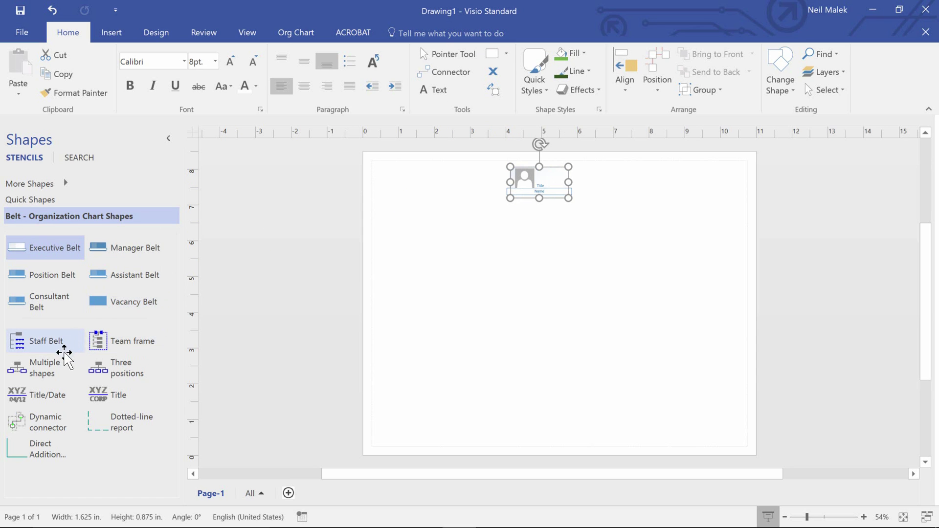
{"action": "left_click_drag", "start_coordinate": [98, 369], "coordinate": [550, 182]}
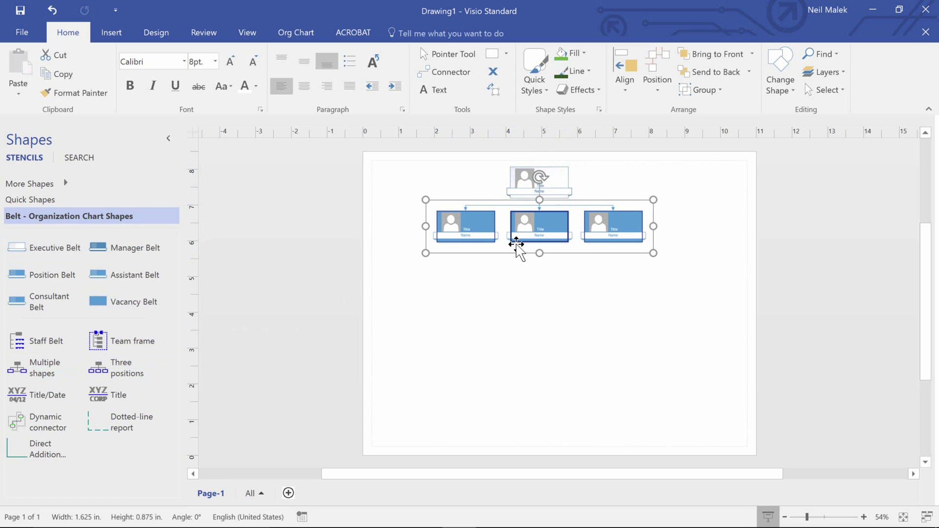
{"action": "left_click_drag", "start_coordinate": [100, 367], "coordinate": [451, 233]}
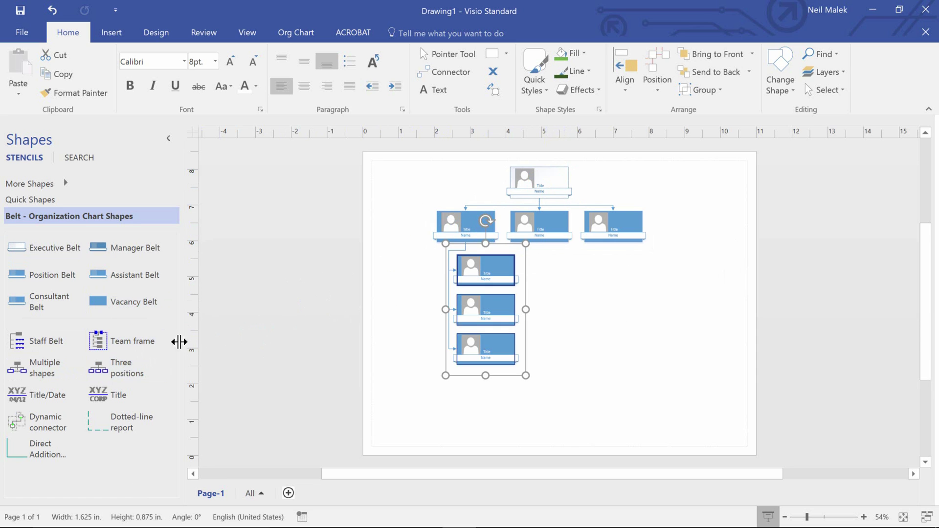
{"action": "left_click_drag", "start_coordinate": [135, 495], "coordinate": [538, 227]}
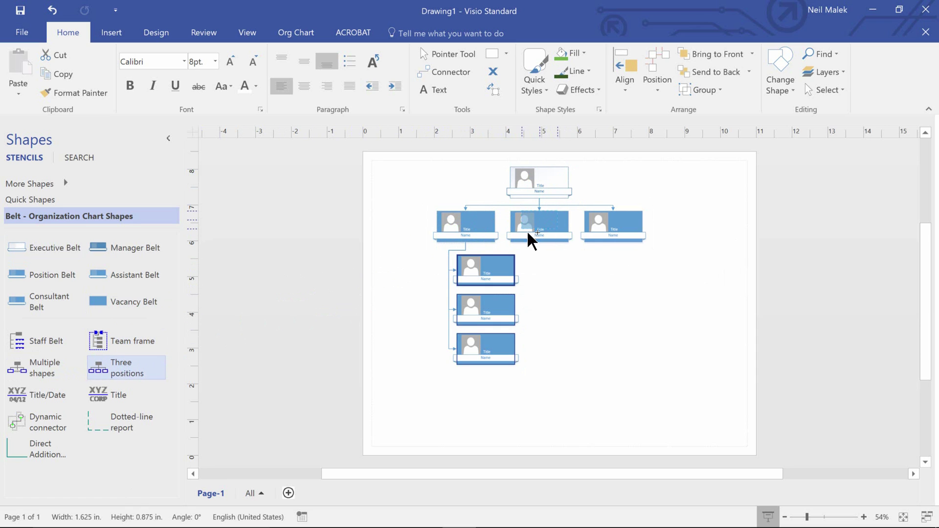
{"action": "left_click_drag", "start_coordinate": [101, 367], "coordinate": [616, 230]}
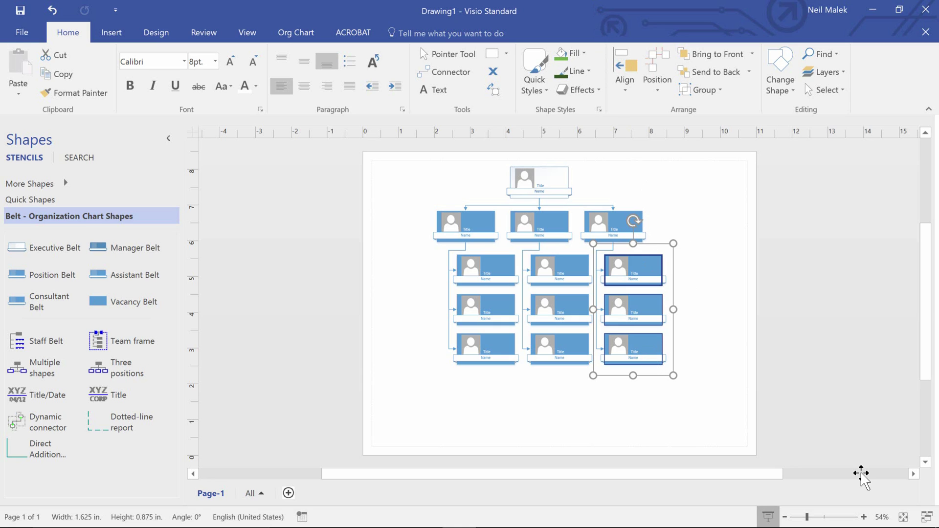
Fill the bottom-right position card with Orange, Accent 2, leaving its outline unchanged.
{"action": "left_click", "coordinate": [642, 357]}
{"action": "left_click", "coordinate": [763, 338]}
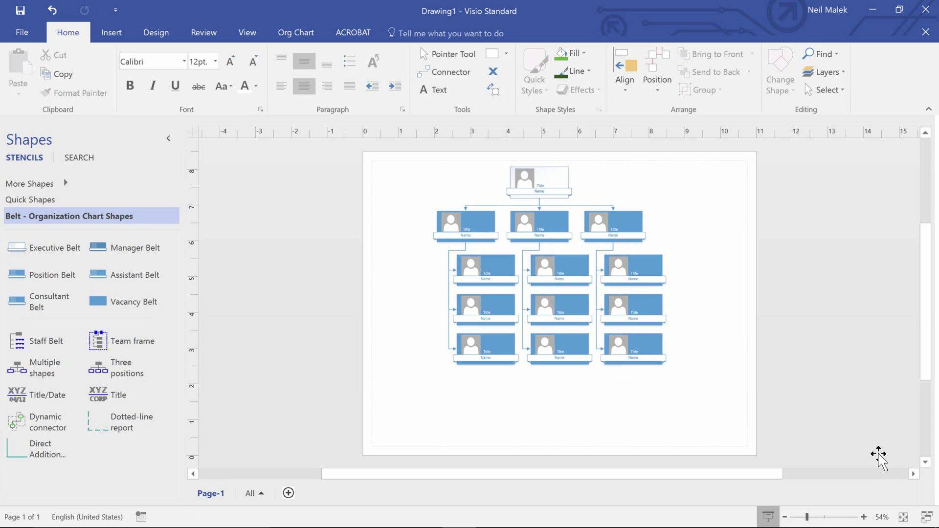
{"action": "left_click", "coordinate": [638, 340]}
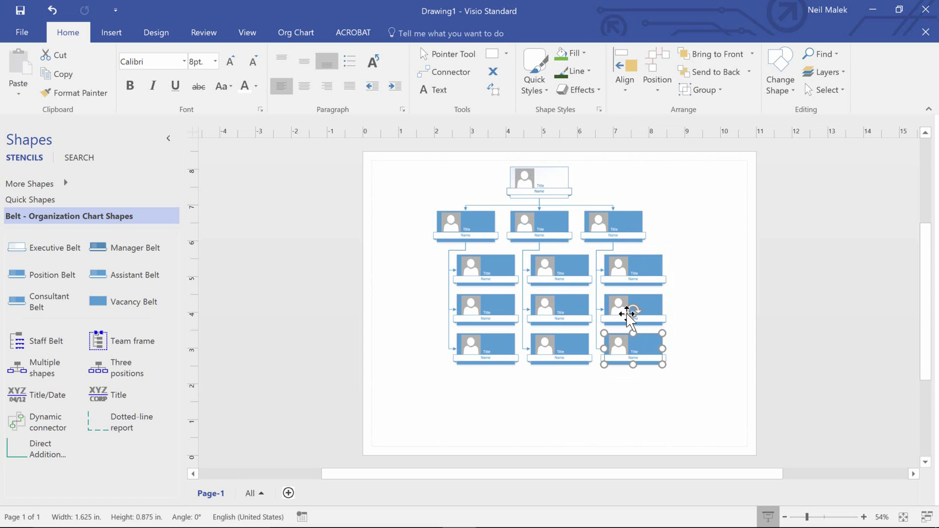
{"action": "left_click", "coordinate": [577, 53]}
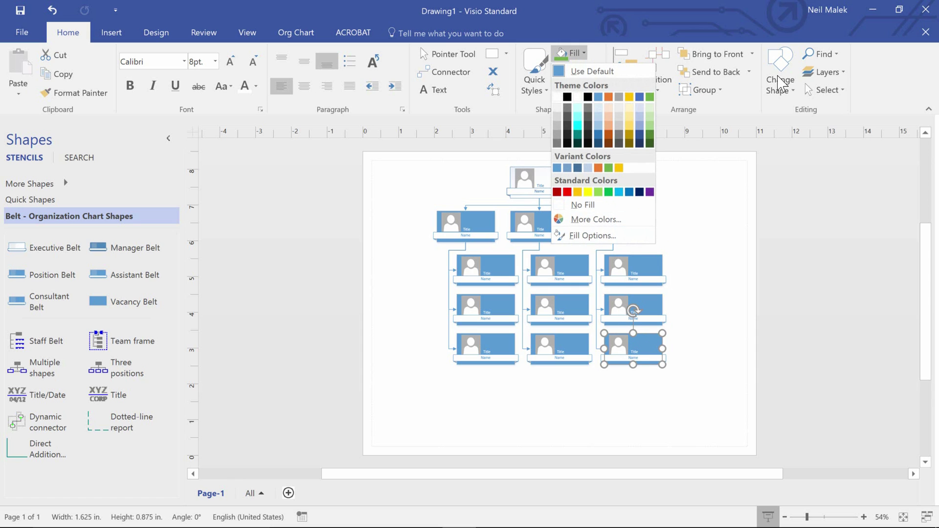
{"action": "left_click", "coordinate": [608, 97]}
{"action": "left_click", "coordinate": [576, 71]}
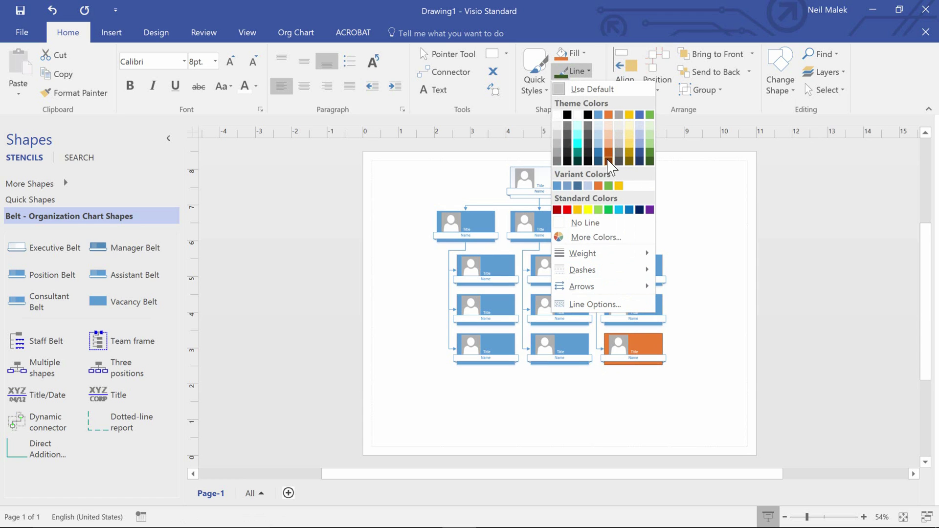
{"action": "left_click", "coordinate": [811, 218]}
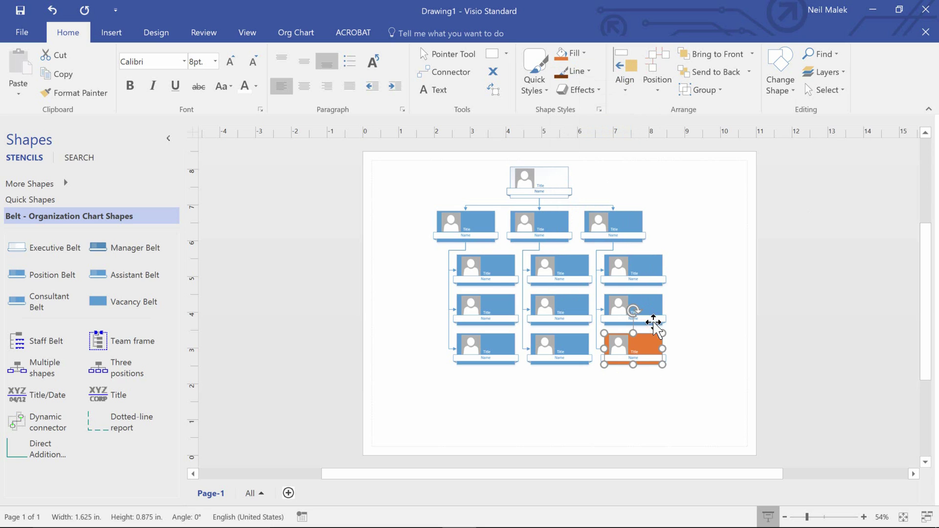
{"action": "left_click", "coordinate": [712, 356]}
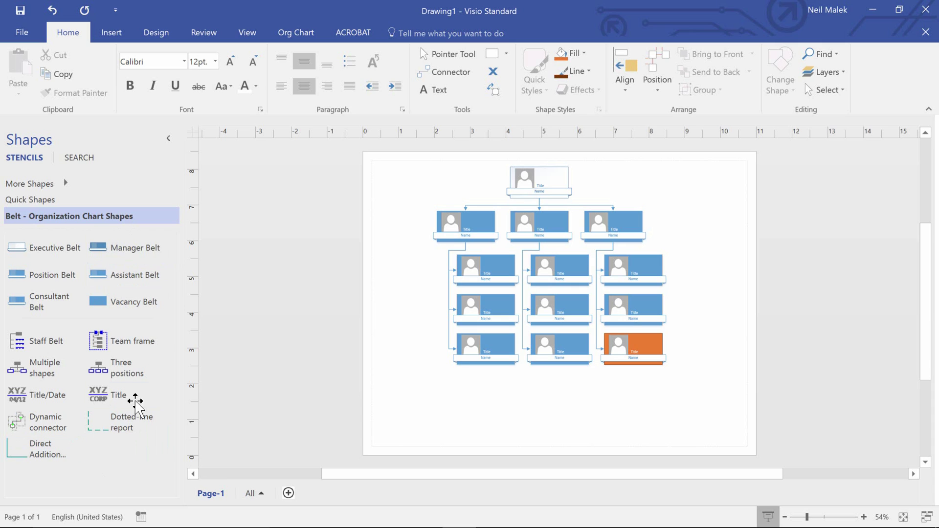
Create a new US-units stencil and save it as 'Custom Organization Chart Shapes'.
{"action": "left_click", "coordinate": [83, 188]}
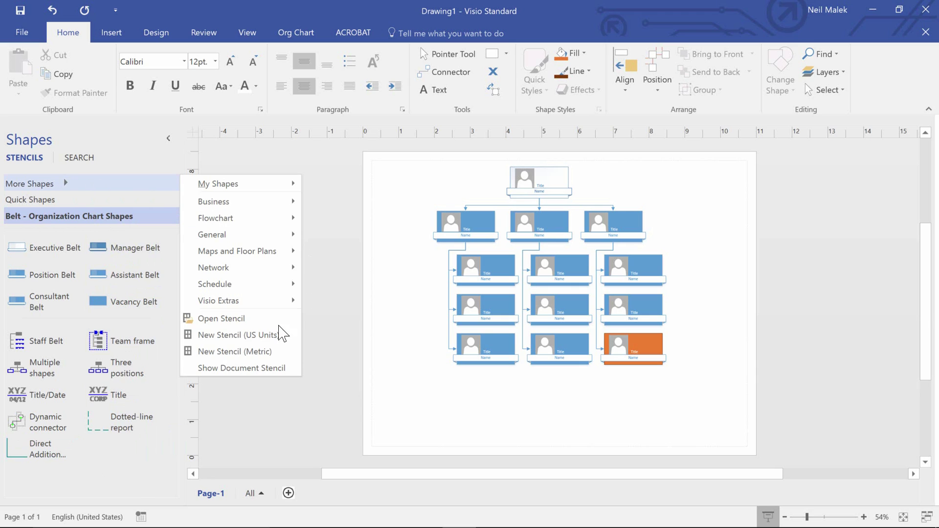
{"action": "left_click", "coordinate": [238, 338]}
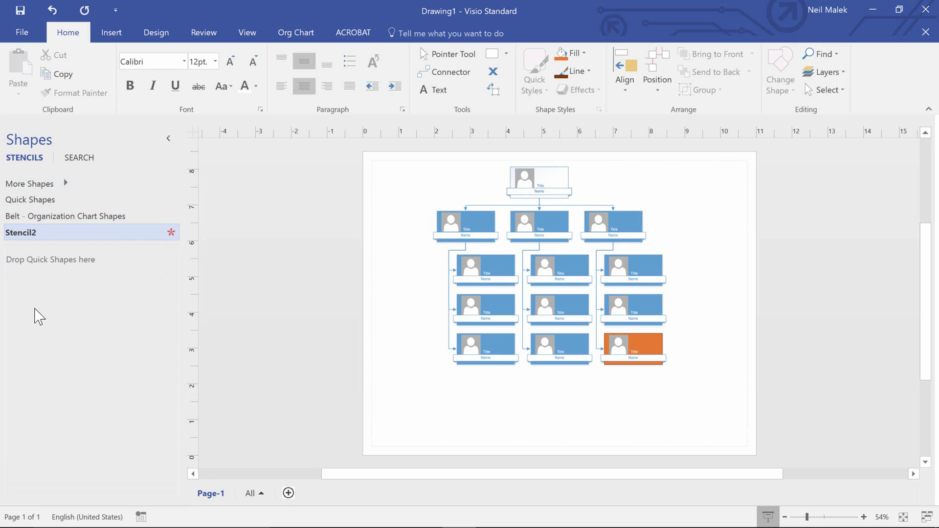
{"action": "right_click", "coordinate": [27, 233]}
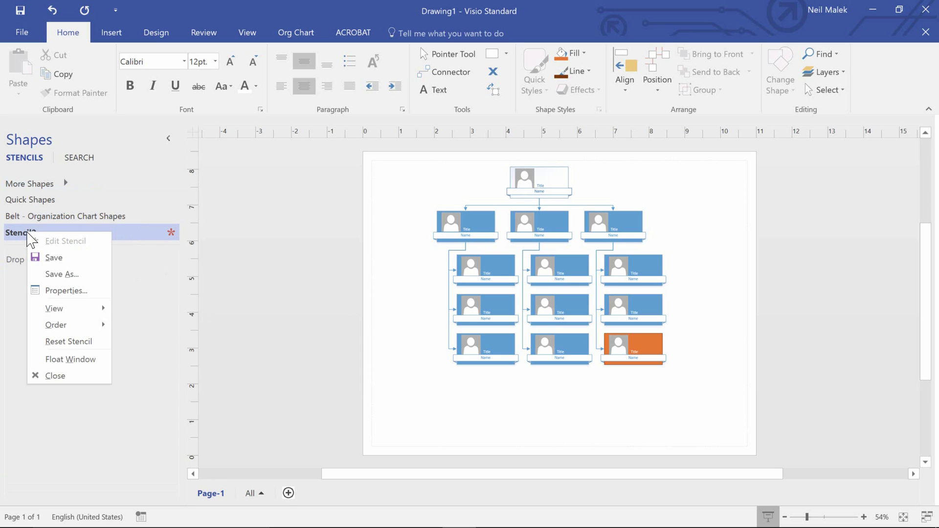
{"action": "mouse_move", "coordinate": [72, 325]}
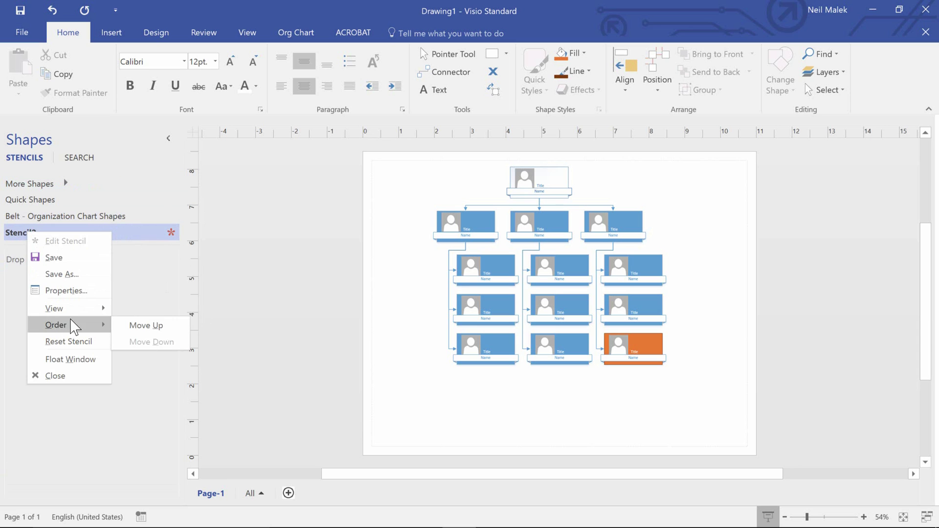
{"action": "left_click", "coordinate": [78, 275]}
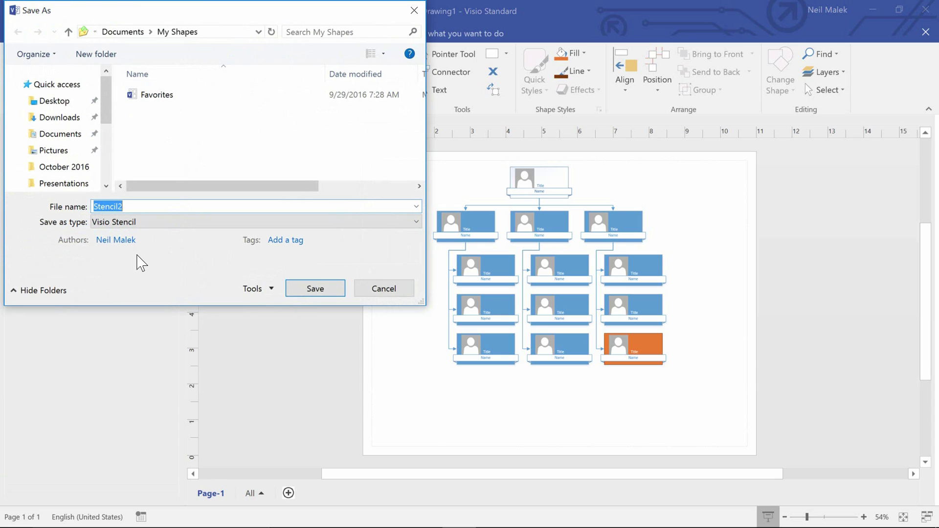
{"action": "key", "text": "BackSpace"}
{"action": "type", "text": "Custom Orga"}
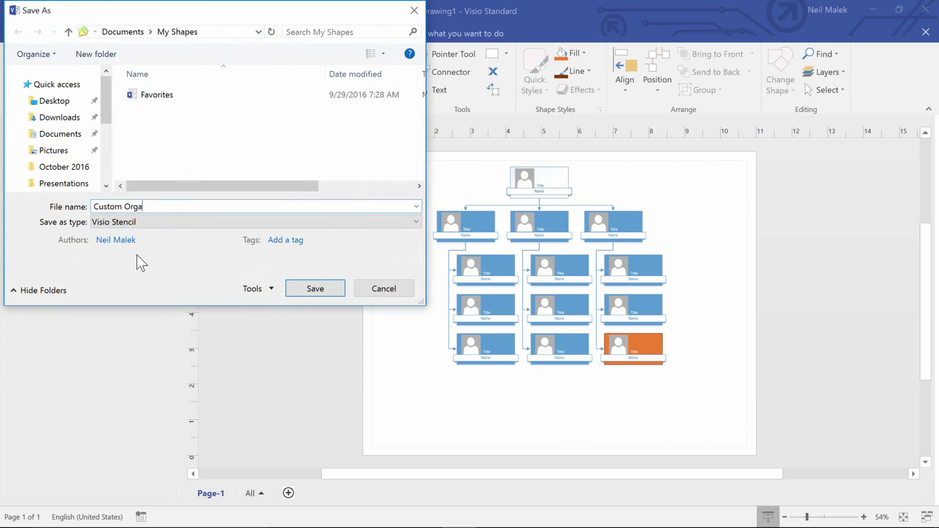
{"action": "type", "text": "nization Chart Shapes"}
{"action": "key", "text": "Return"}
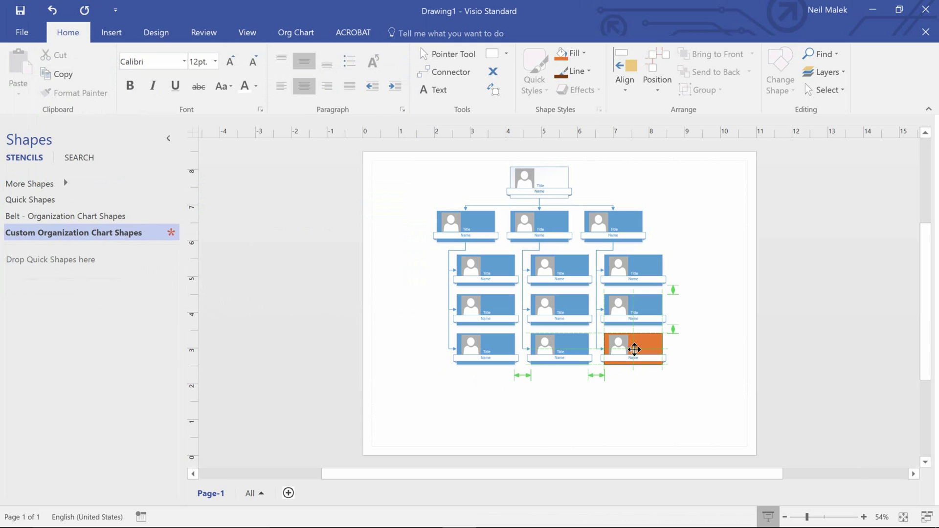
Drag the orange card into the custom stencil, rename the master Contractor, and save the stencil.
{"action": "mouse_move", "coordinate": [628, 350]}
{"action": "left_mouse_down"}
{"action": "mouse_move", "coordinate": [310, 340]}
{"action": "mouse_move", "coordinate": [138, 287]}
{"action": "mouse_move", "coordinate": [30, 268]}
{"action": "mouse_move", "coordinate": [38, 348]}
{"action": "left_mouse_up"}
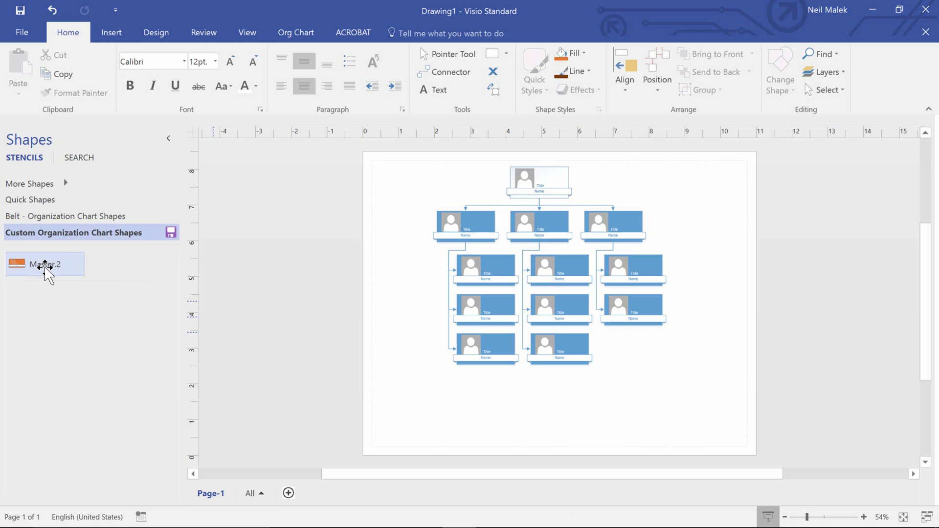
{"action": "right_click", "coordinate": [45, 264]}
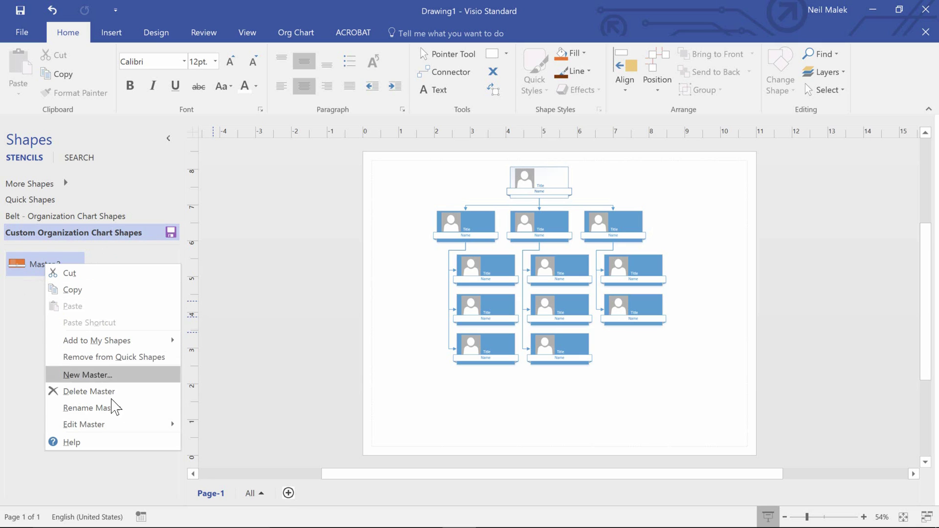
{"action": "left_click", "coordinate": [109, 415]}
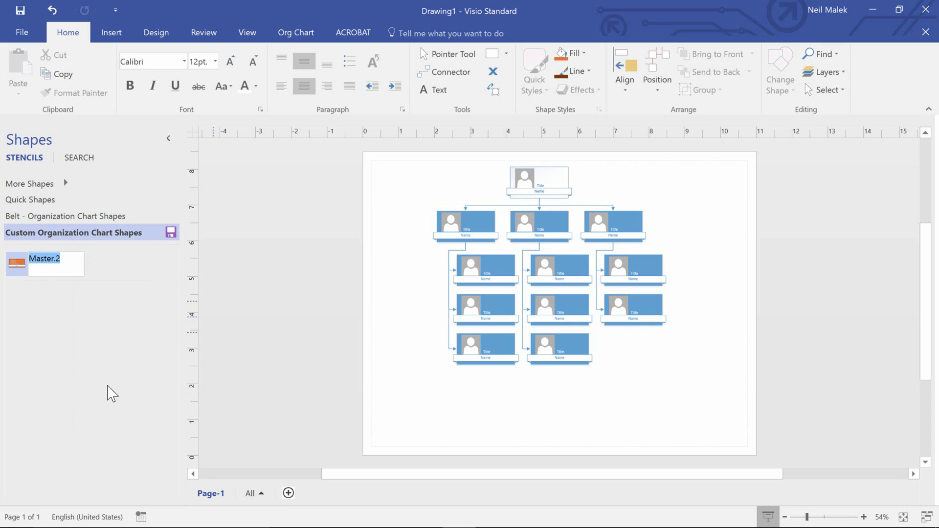
{"action": "type", "text": "Contractor"}
{"action": "key", "text": "Return"}
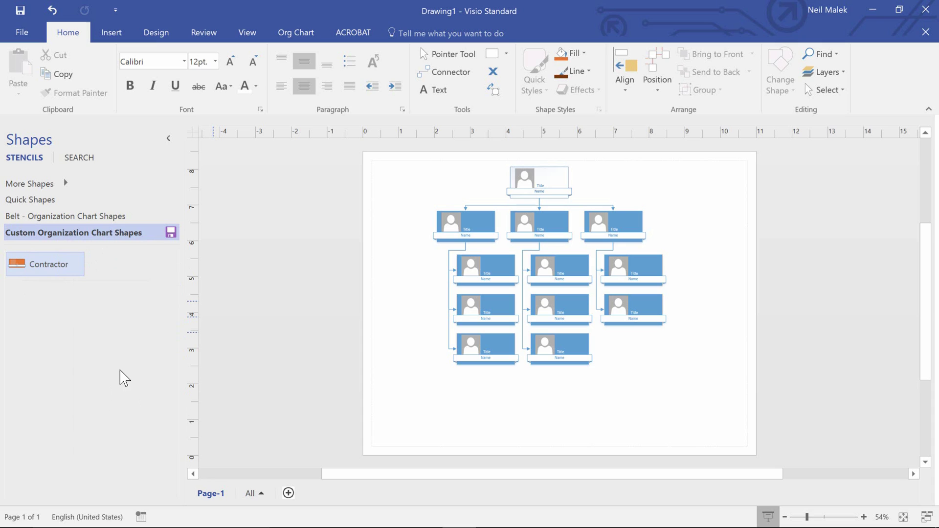
{"action": "left_click", "coordinate": [171, 233]}
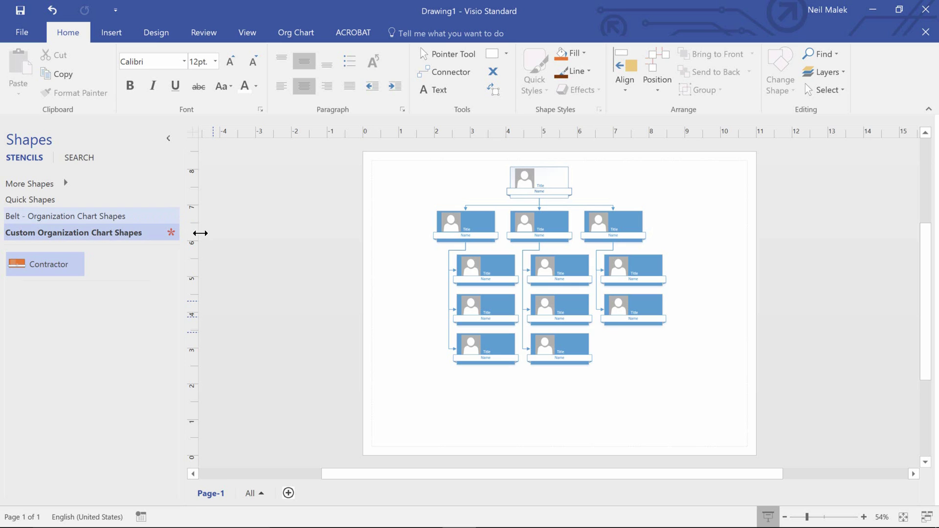
Create a new Organization Chart drawing and cancel the Organization Chart Wizard.
{"action": "left_click", "coordinate": [19, 32]}
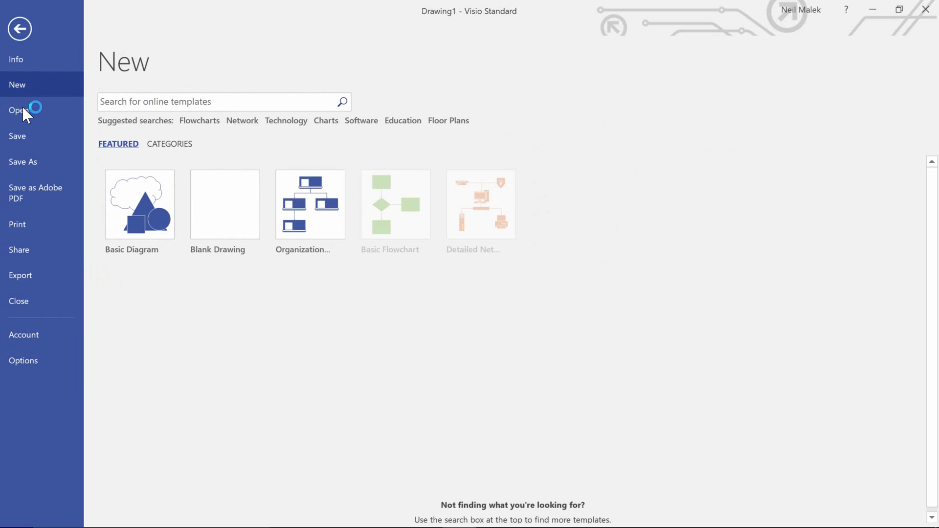
{"action": "left_click", "coordinate": [318, 219]}
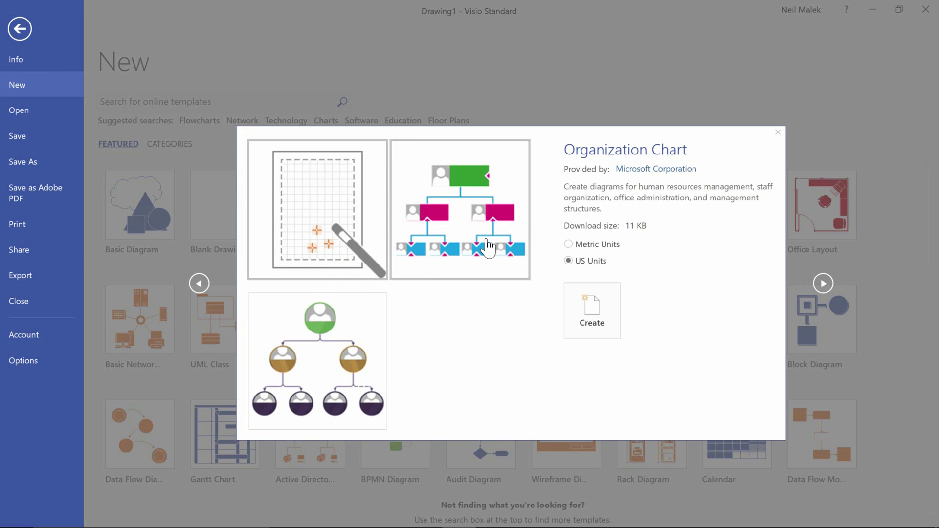
{"action": "left_click", "coordinate": [592, 311]}
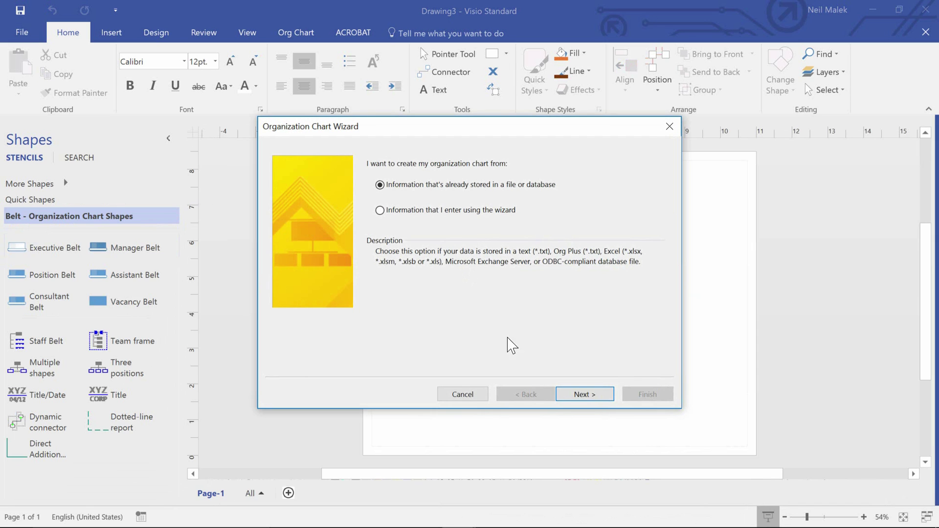
{"action": "left_click", "coordinate": [459, 394]}
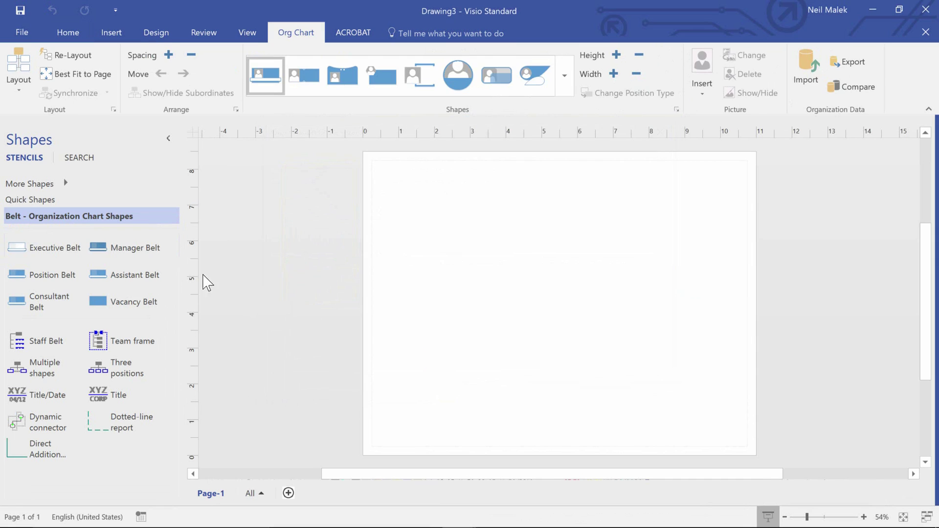
Place an Executive Belt shape and drop Three positions onto it, undoing a stray stencil move.
{"action": "left_click_drag", "start_coordinate": [47, 252], "coordinate": [537, 188]}
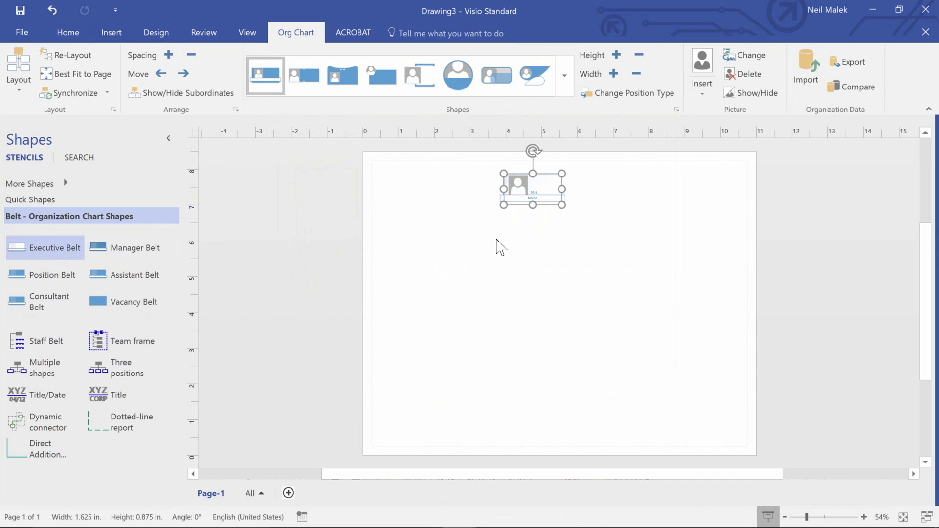
{"action": "left_click_drag", "start_coordinate": [167, 330], "coordinate": [124, 361]}
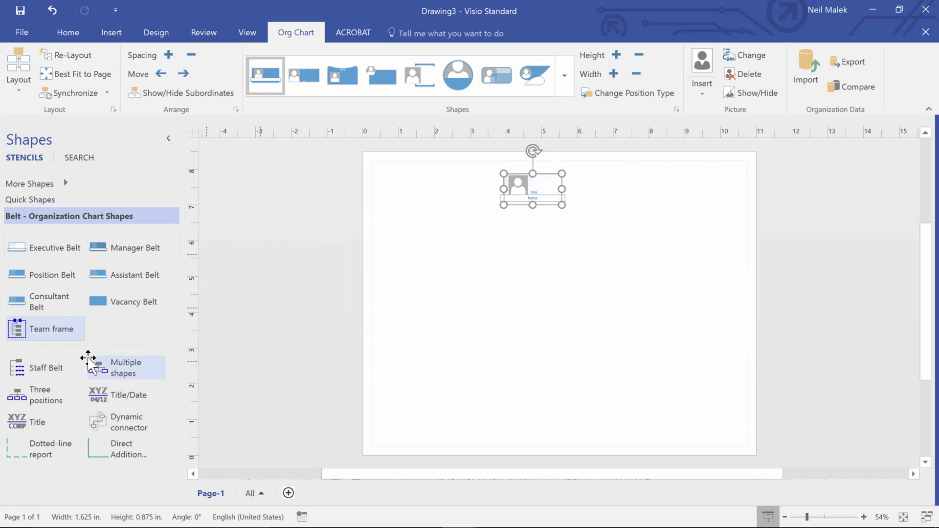
{"action": "key", "text": "ctrl+z"}
{"action": "left_click_drag", "start_coordinate": [31, 246], "coordinate": [551, 188]}
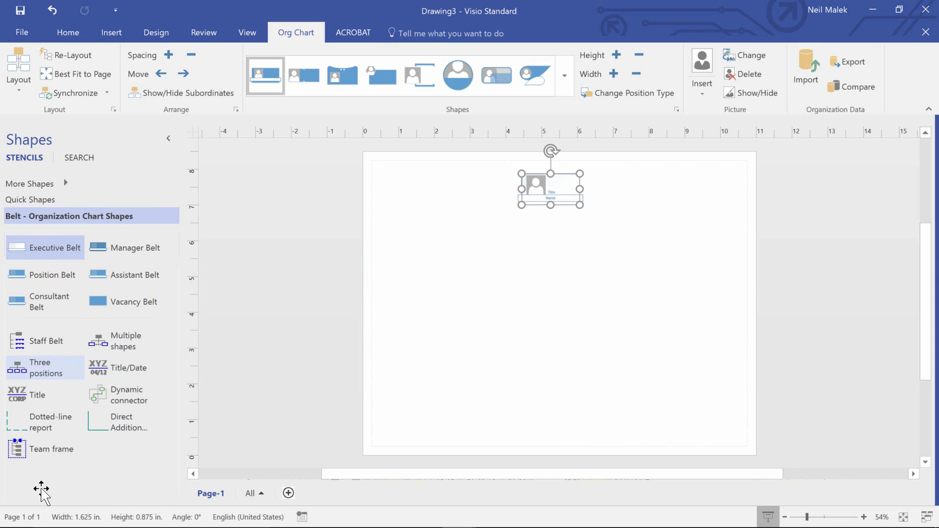
{"action": "left_click_drag", "start_coordinate": [41, 489], "coordinate": [548, 188]}
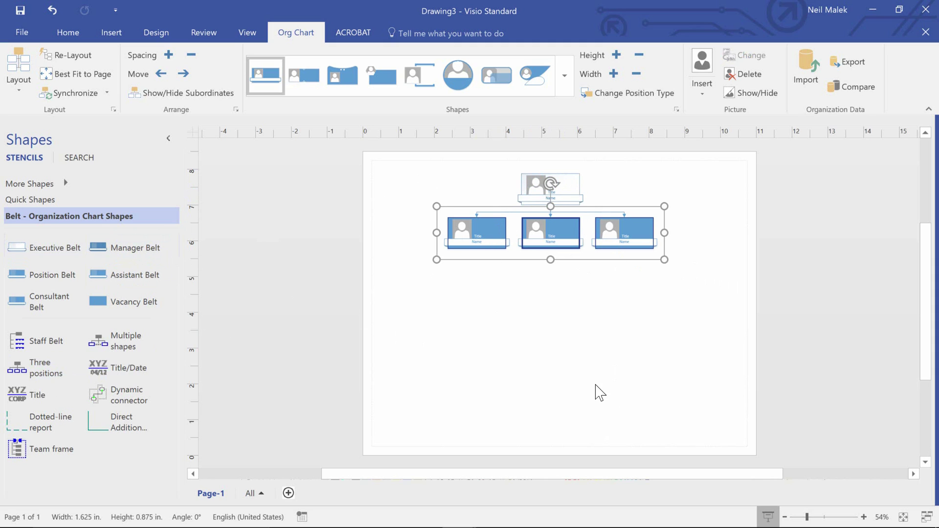
Open the Custom Organization Chart Shapes stencil from My Shapes and add Contractor under the left position.
{"action": "left_click", "coordinate": [792, 457]}
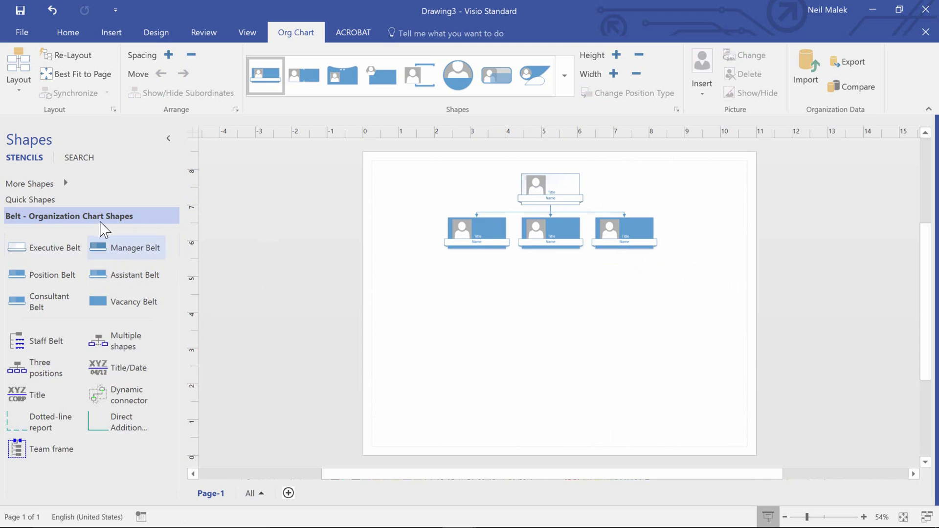
{"action": "left_click", "coordinate": [51, 184]}
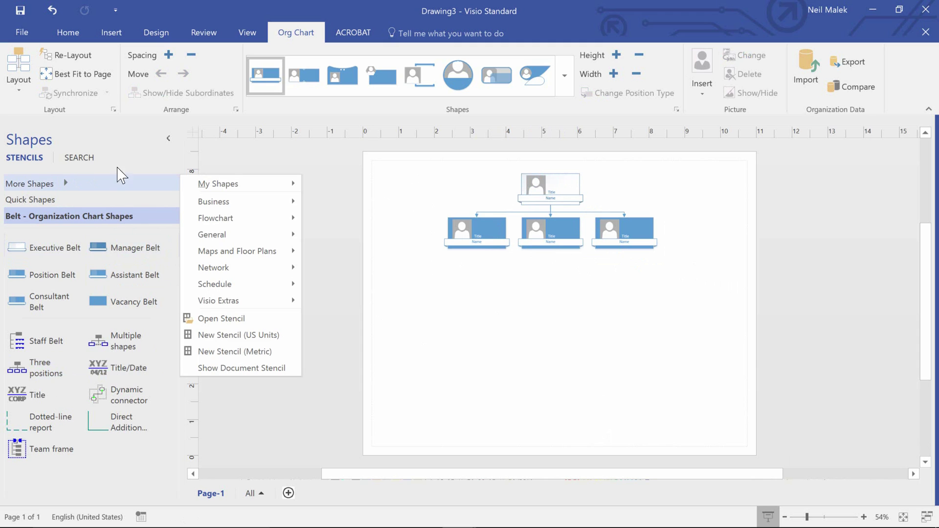
{"action": "mouse_move", "coordinate": [239, 187]}
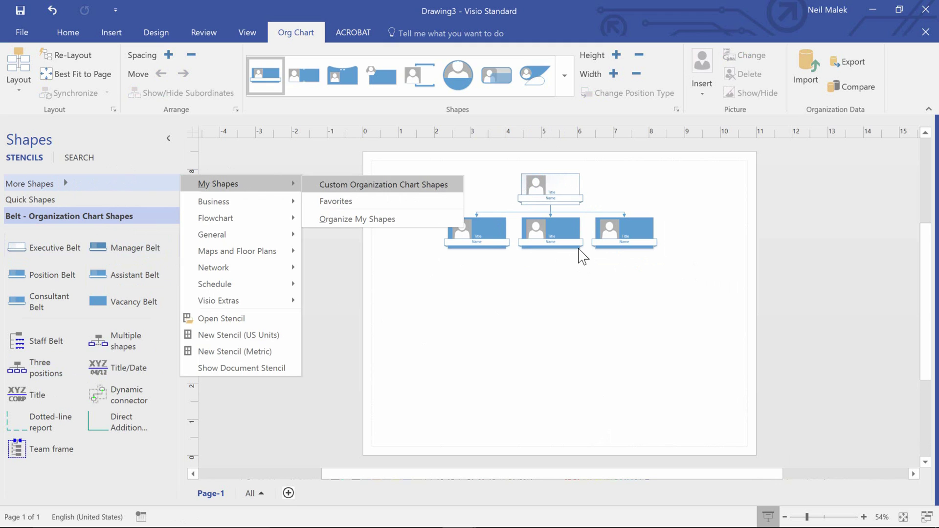
{"action": "left_click", "coordinate": [425, 186]}
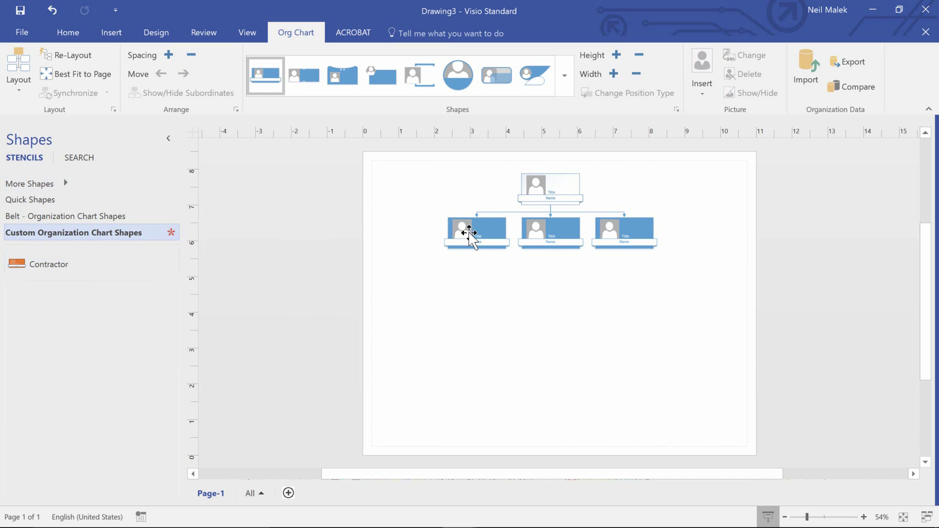
{"action": "left_click_drag", "start_coordinate": [52, 262], "coordinate": [473, 232]}
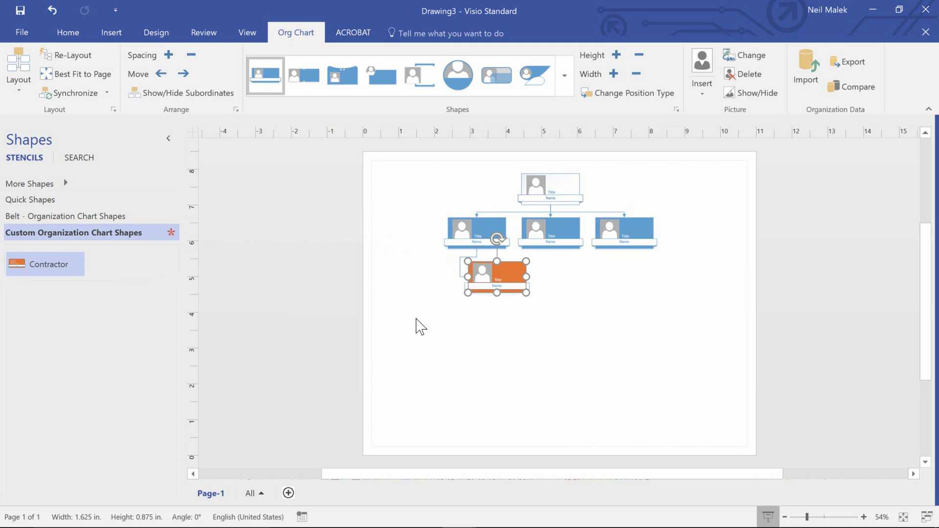